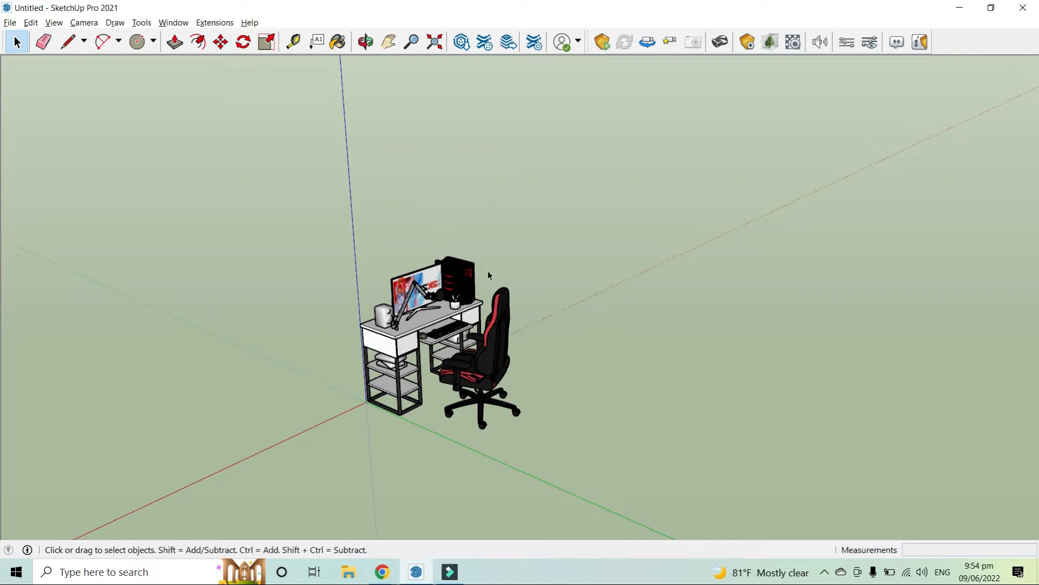
# Copy the desk-and-chair group along the red axis at a distance of 1.26 m
pyautogui.moveTo(484, 235); pyautogui.dragTo(463, 233, button='middle')
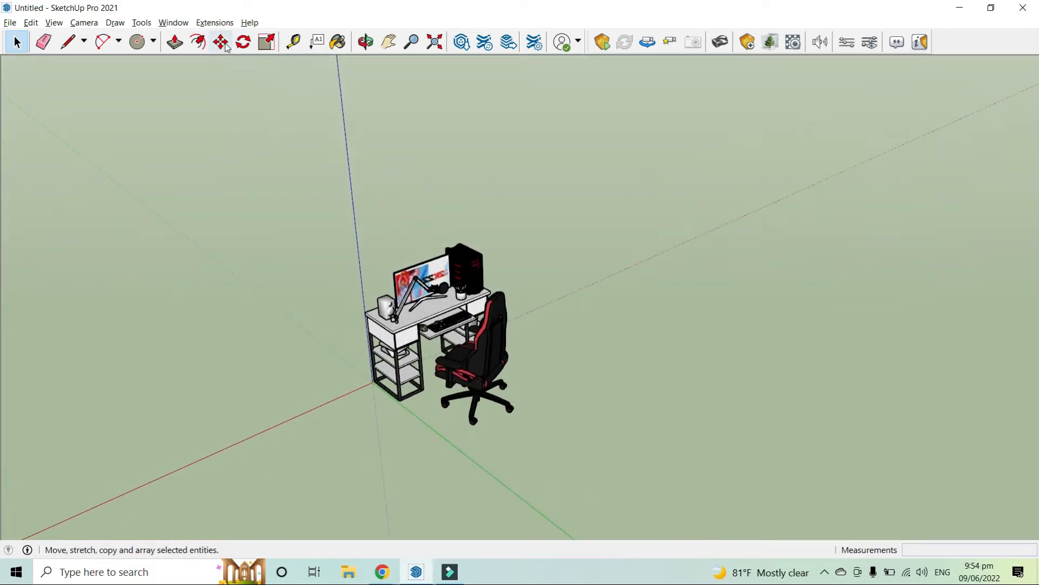
pyautogui.scroll(-1, 458, 311)
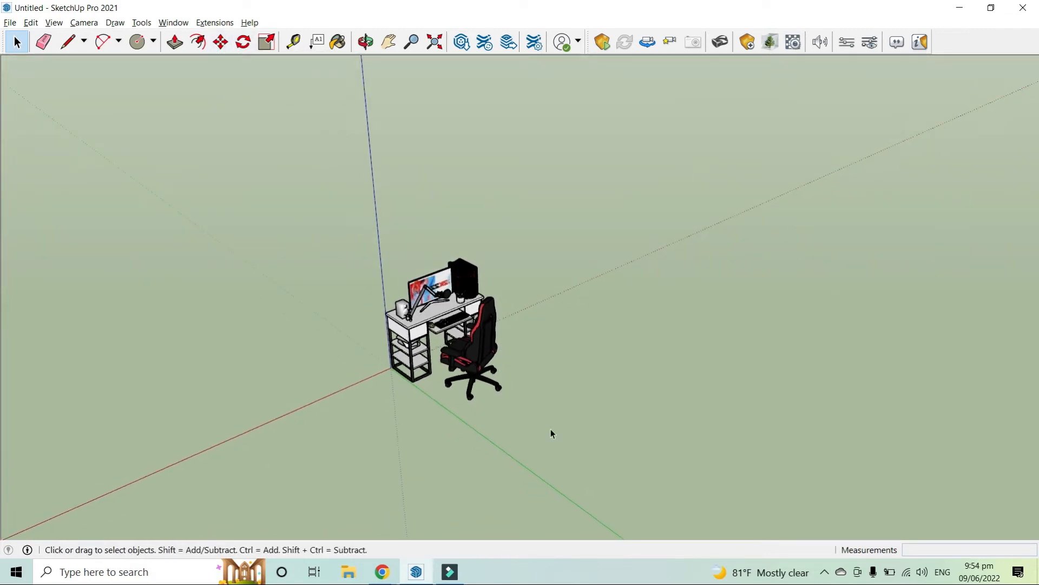
pyautogui.click(468, 340)
pyautogui.click(220, 42)
pyautogui.click(434, 407)
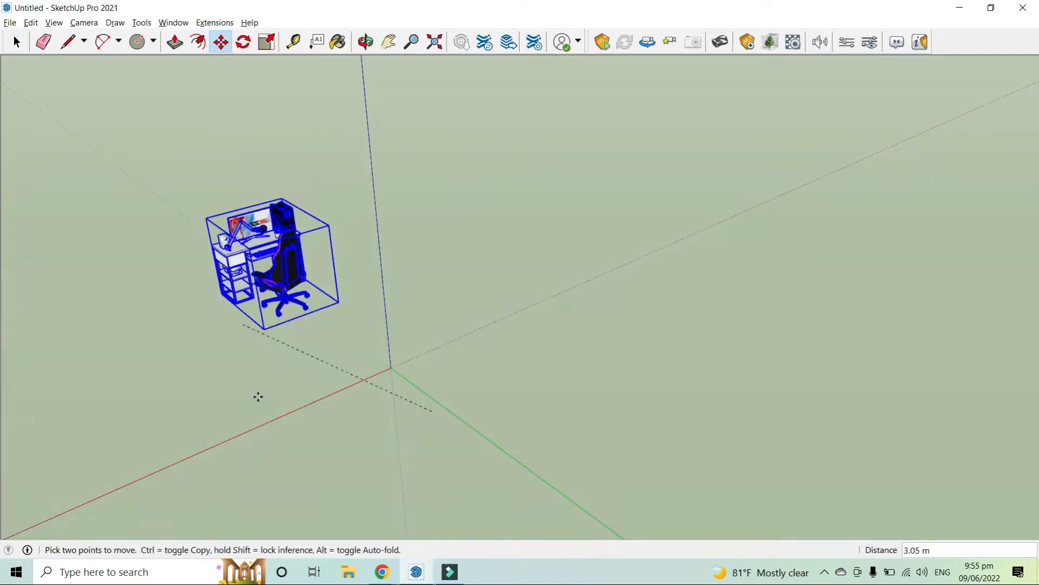
pyautogui.click(438, 413)
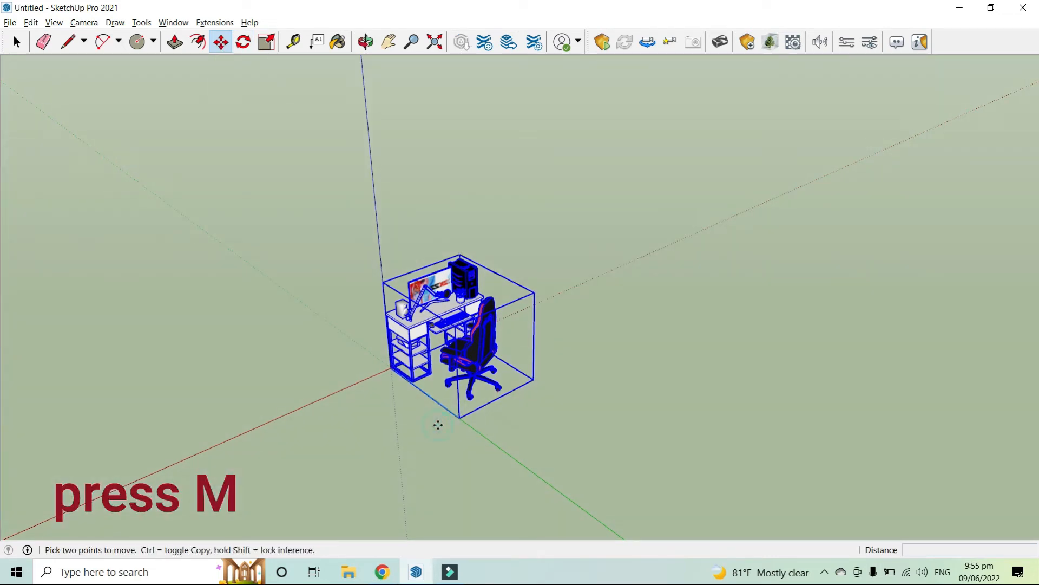
pyautogui.click(438, 425)
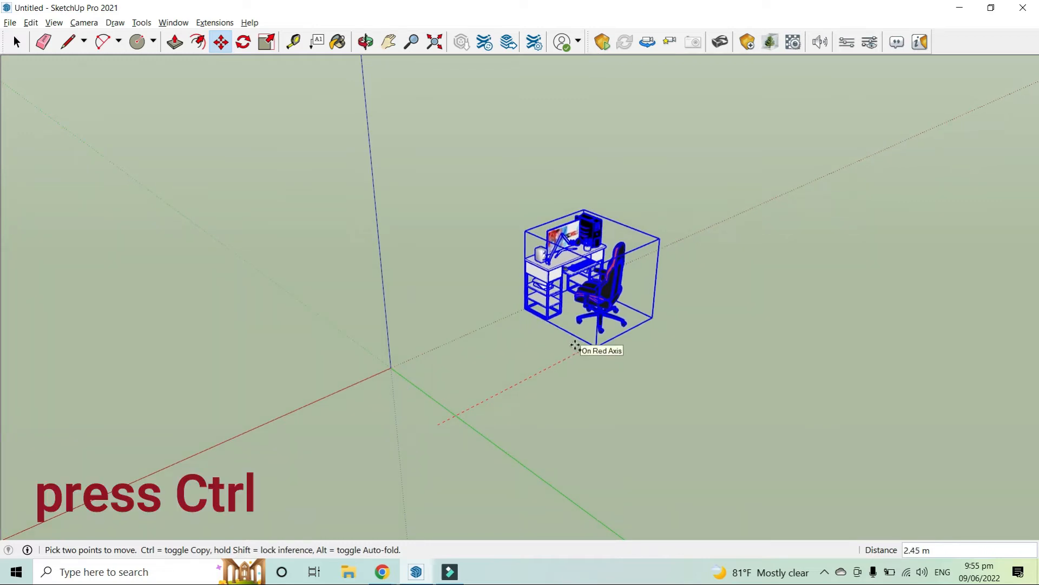
pyautogui.press('ctrl')
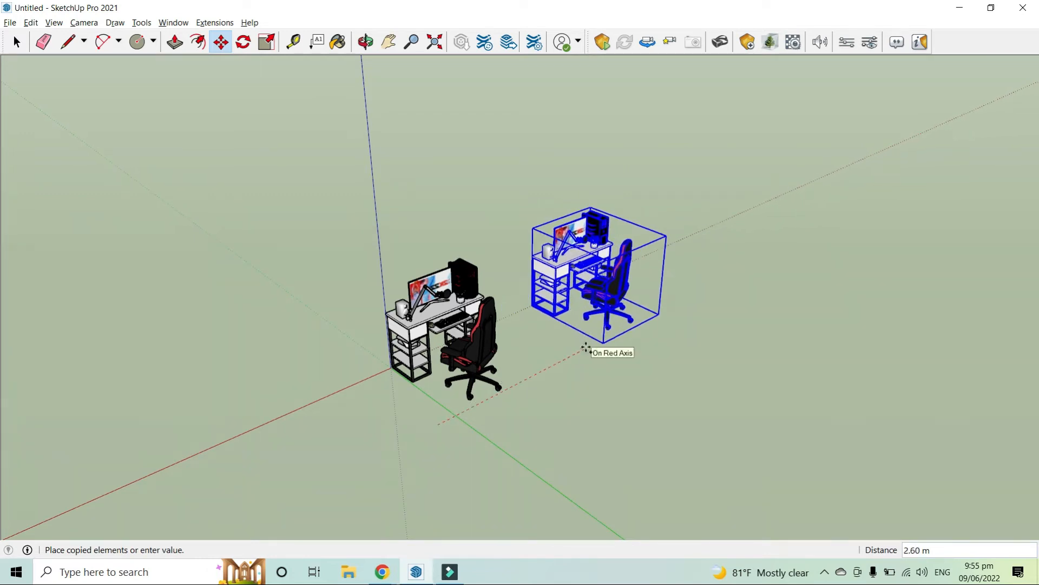
pyautogui.click(586, 348)
pyautogui.write('1.26')
pyautogui.press('Return')
# Copy the desk group again to a spot beside the original, about 3.3 m away
pyautogui.click(510, 323)
pyautogui.press('ctrl')
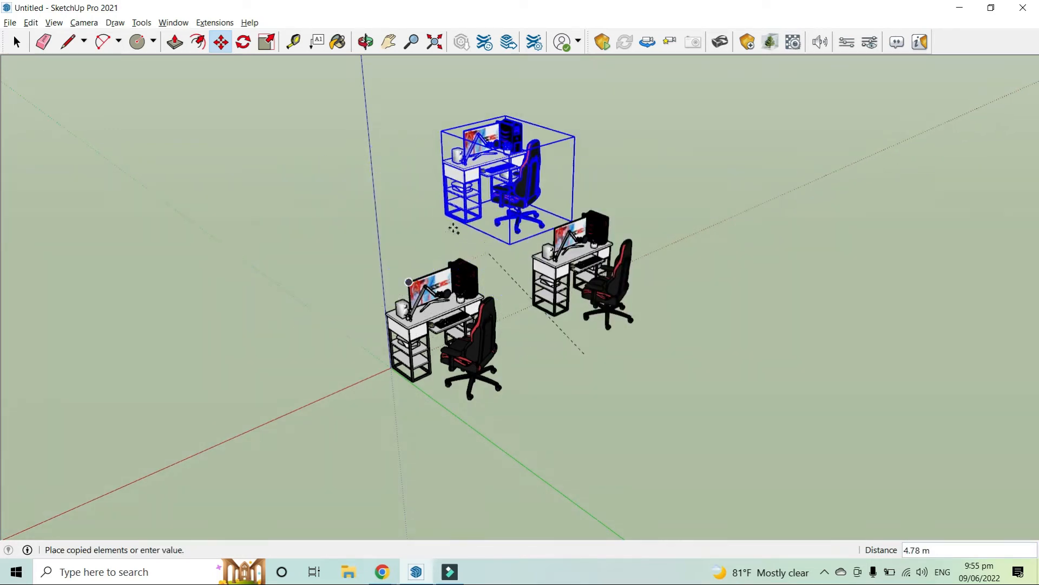
pyautogui.moveTo(458, 268); pyautogui.dragTo(615, 388, button='middle')
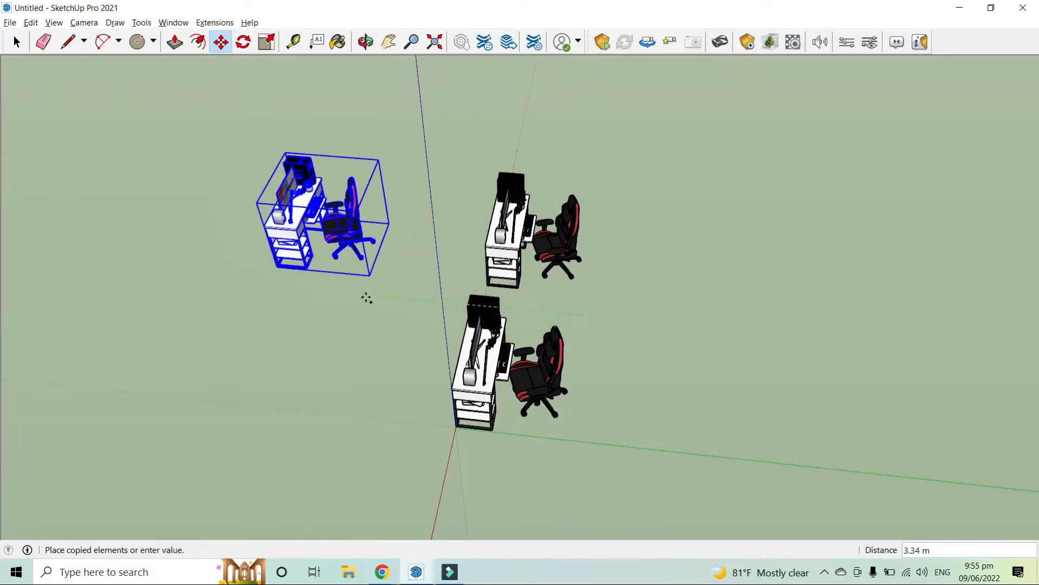
pyautogui.click(387, 297)
# Mirror the new copy by scaling it by -1 along the green axis
pyautogui.scroll(4, 259, 176)
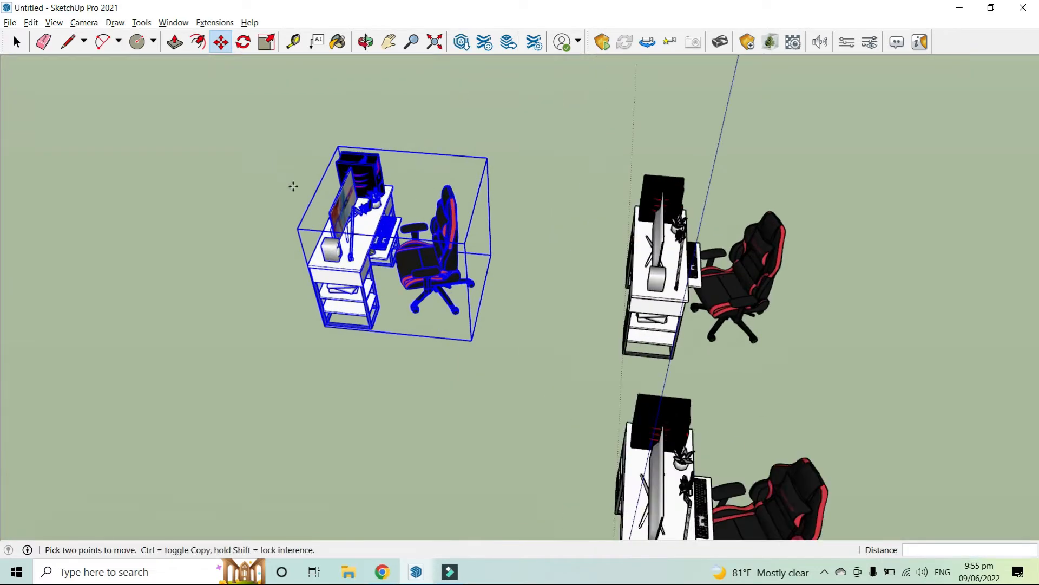
pyautogui.scroll(2, 293, 186)
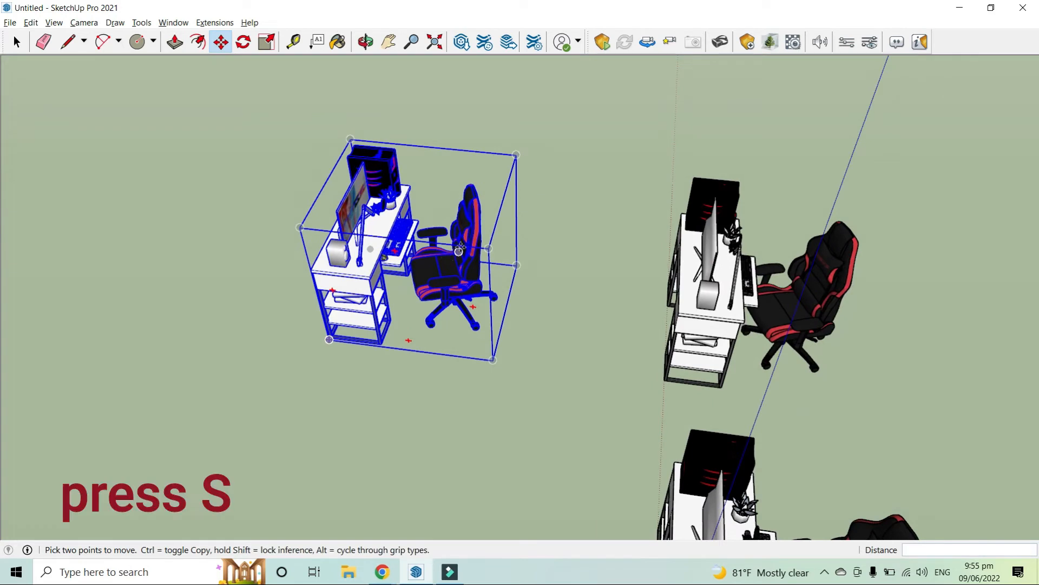
pyautogui.press('s')
pyautogui.moveTo(504, 264); pyautogui.dragTo(177, 227)
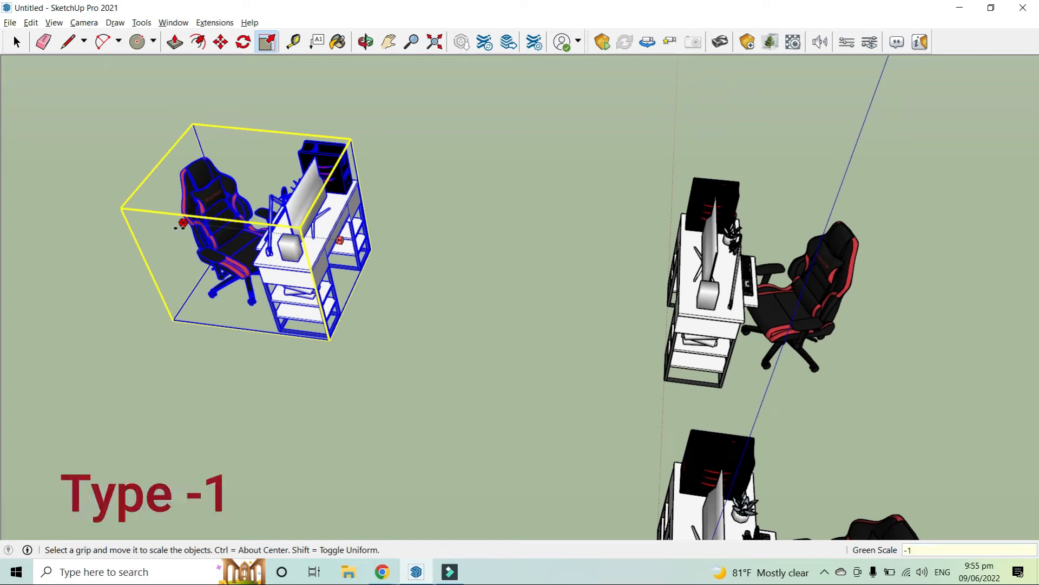
pyautogui.press('Return')
# Copy the middle desk group along the red axis and array it as 17 copies
pyautogui.moveTo(184, 233); pyautogui.dragTo(374, 237, button='middle')
pyautogui.scroll(-2, 412, 243)
pyautogui.scroll(-4, 520, 292)
pyautogui.moveTo(554, 304); pyautogui.dragTo(480, 292, button='middle')
pyautogui.press('space')
pyautogui.click(479, 290)
pyautogui.moveTo(427, 385); pyautogui.dragTo(465, 341, button='middle')
pyautogui.scroll(2, 567, 294)
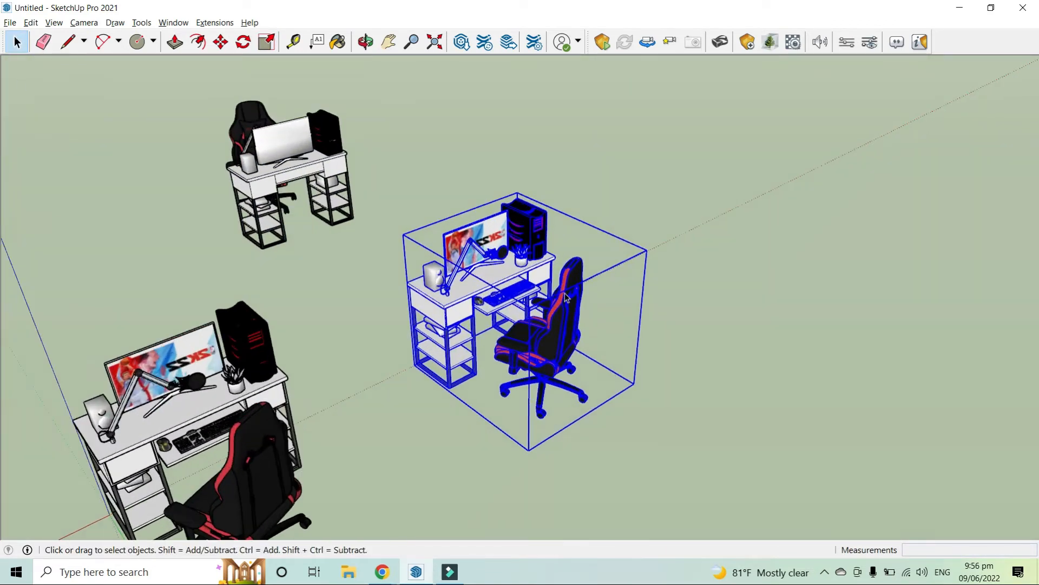
pyautogui.scroll(-1, 507, 272)
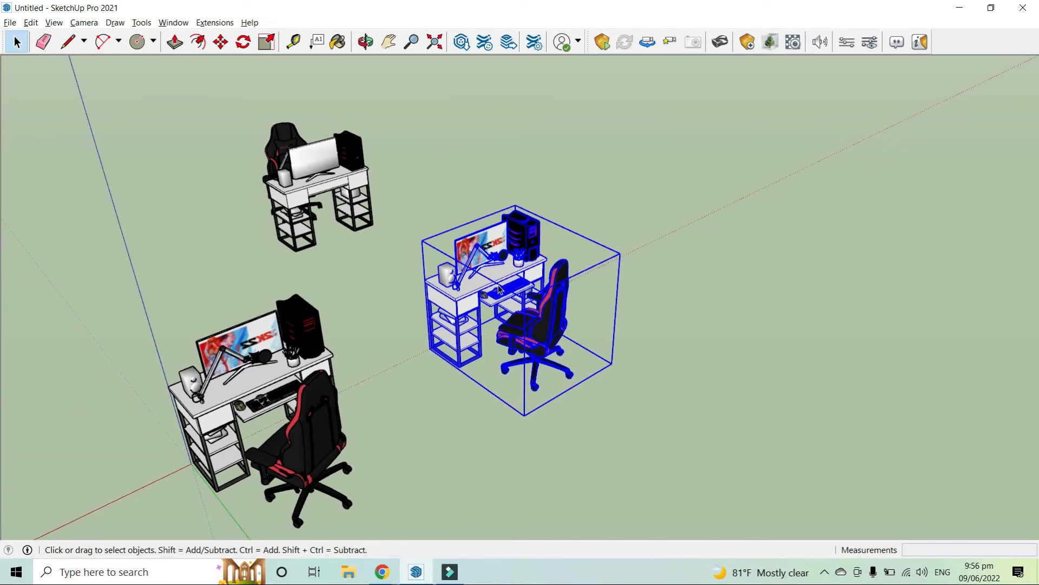
pyautogui.moveTo(374, 263); pyautogui.dragTo(590, 357, button='middle')
pyautogui.scroll(3, 590, 357)
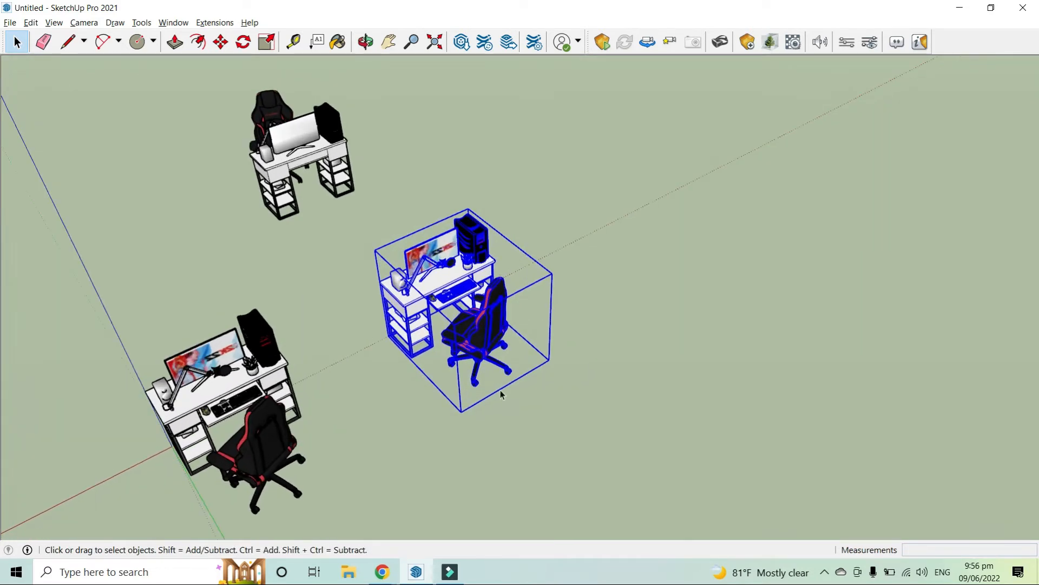
pyautogui.scroll(-2, 373, 369)
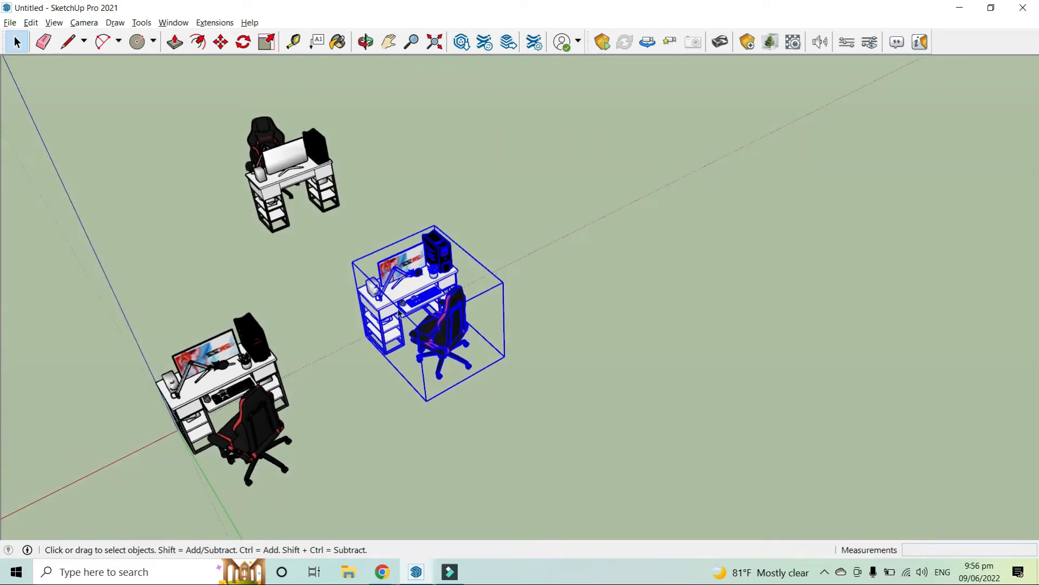
pyautogui.scroll(1, 379, 356)
pyautogui.scroll(-3, 353, 319)
pyautogui.scroll(2, 254, 86)
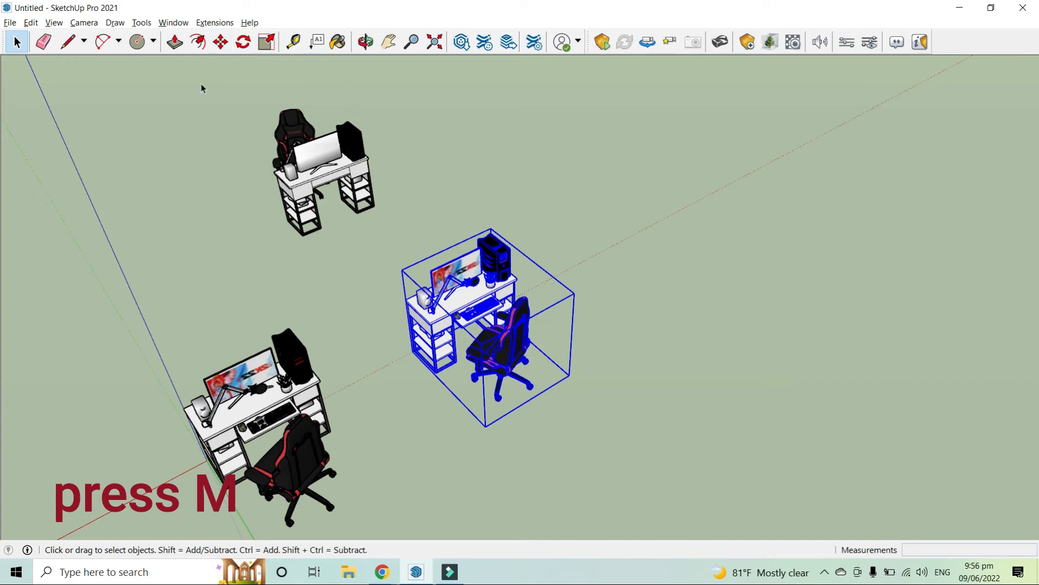
pyautogui.click(217, 46)
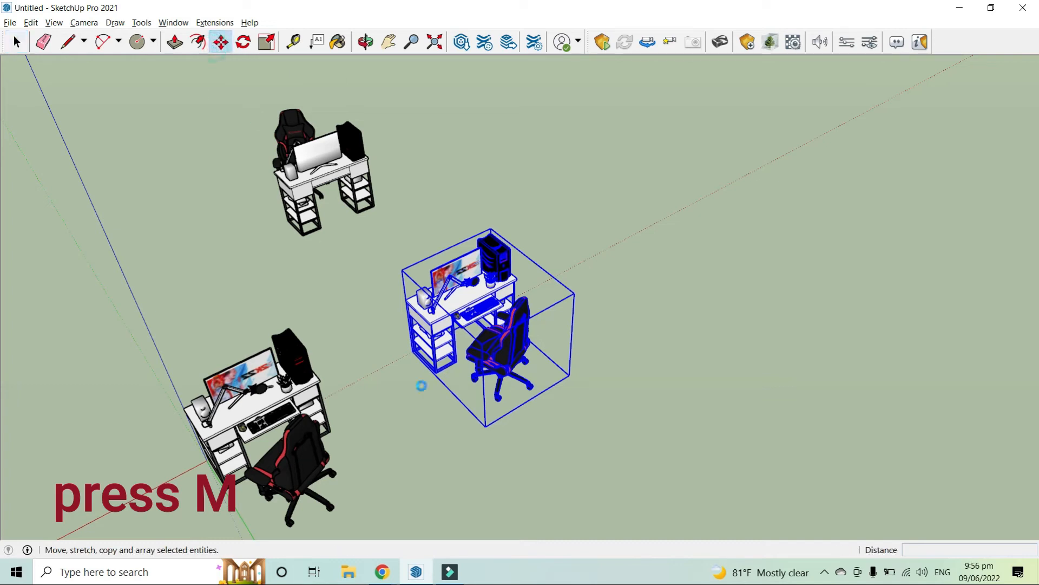
pyautogui.click(454, 414)
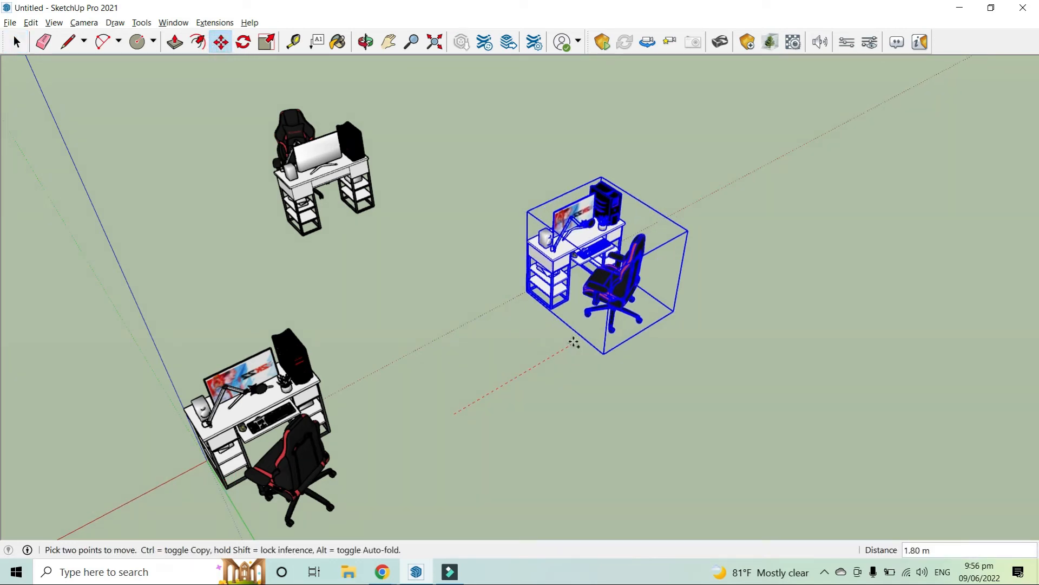
pyautogui.press('ctrl')
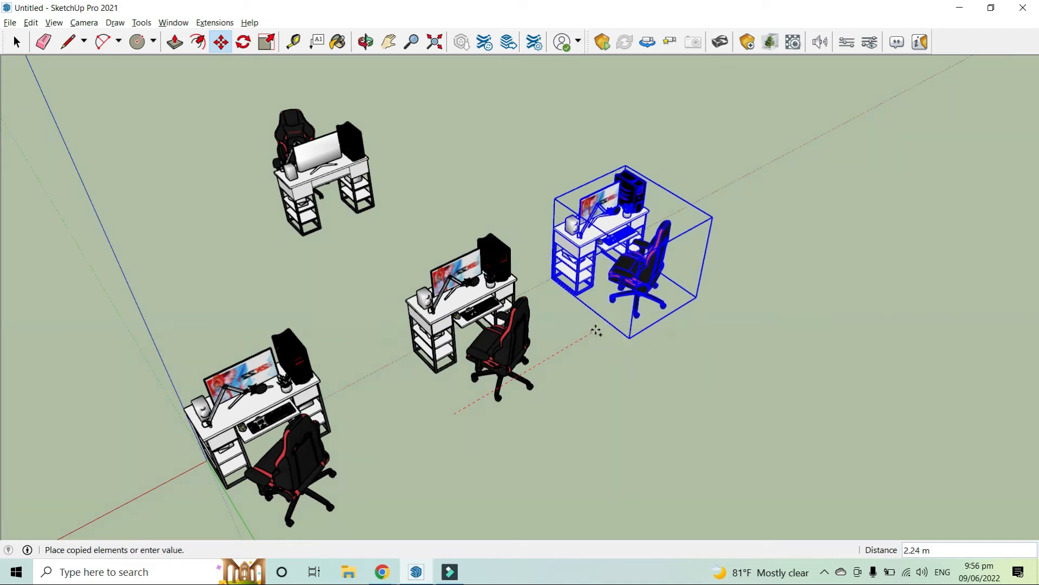
pyautogui.click(594, 330)
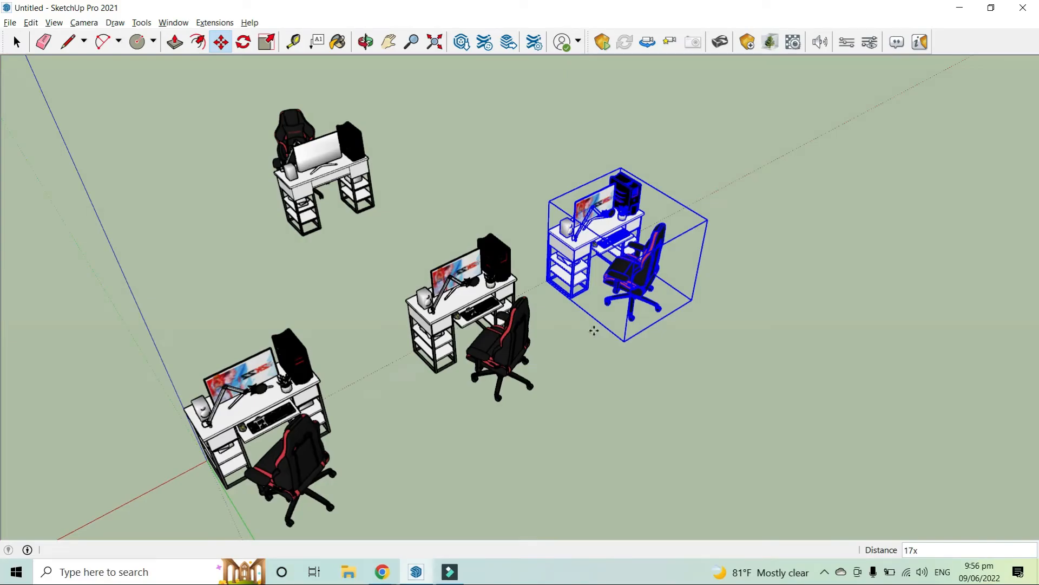
pyautogui.press('Return')
# Orbit and zoom around the model to inspect the row of arrayed desks
pyautogui.scroll(-4, 397, 390)
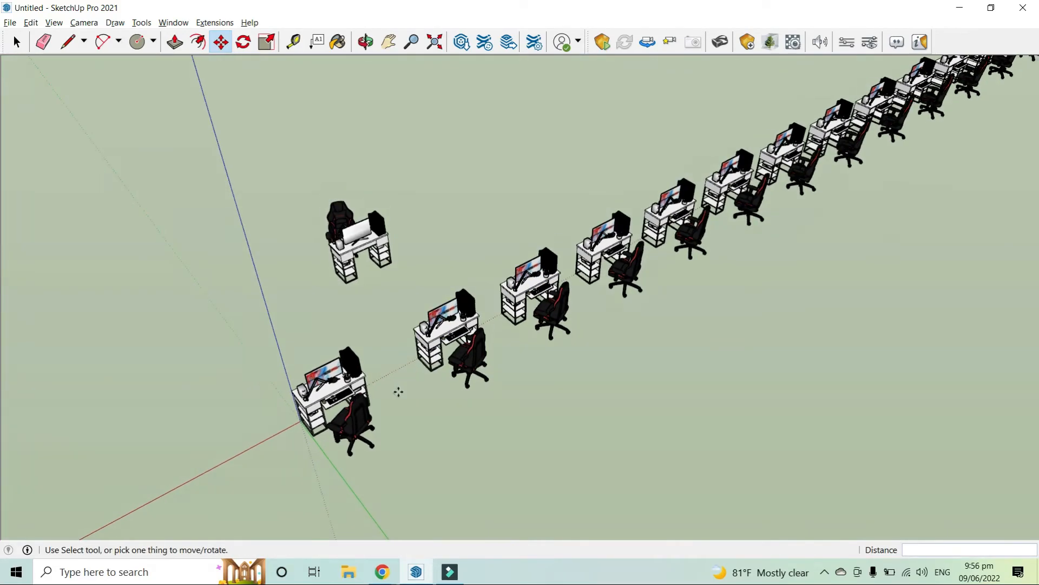
pyautogui.scroll(-2, 398, 391)
pyautogui.moveTo(699, 217); pyautogui.dragTo(720, 219, button='middle')
pyautogui.scroll(4, 785, 232)
pyautogui.scroll(3, 650, 235)
pyautogui.scroll(3, 520, 260)
pyautogui.scroll(-2, 519, 259)
pyautogui.scroll(-4, 517, 259)
pyautogui.scroll(1, 275, 279)
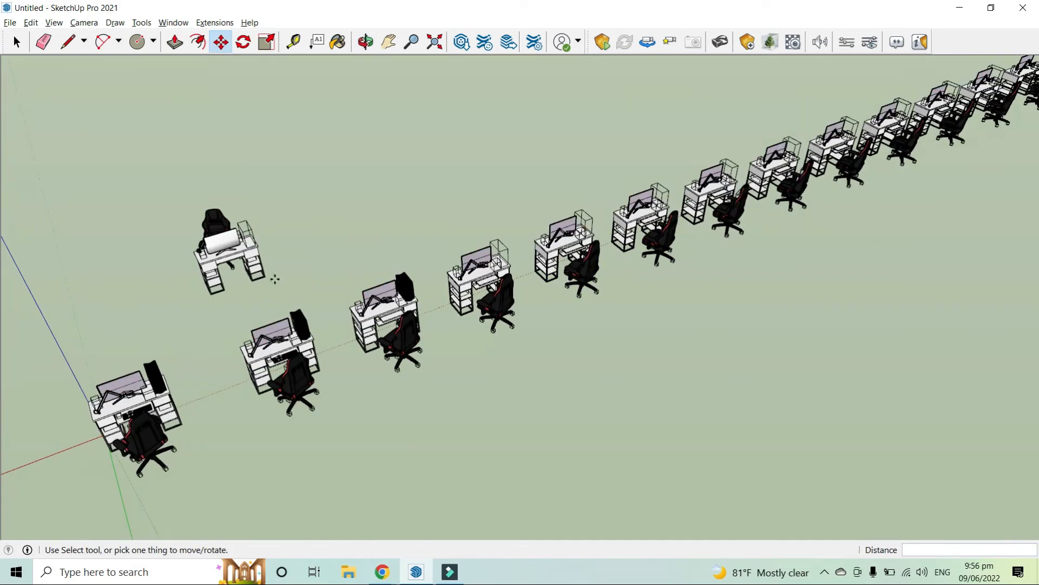
pyautogui.scroll(1, 275, 279)
pyautogui.press('space')
pyautogui.scroll(3, 251, 306)
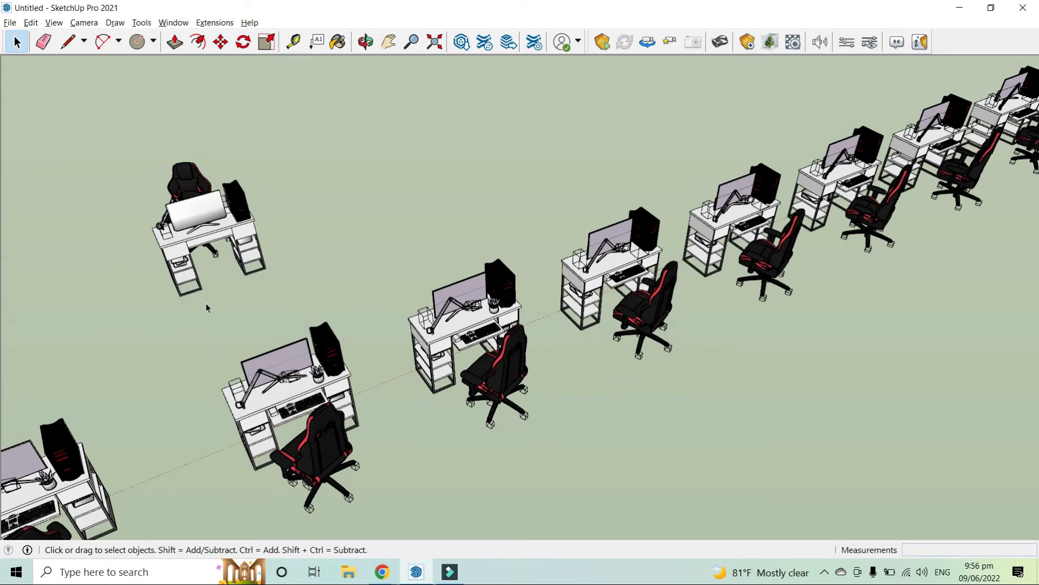
pyautogui.scroll(-1, 332, 251)
pyautogui.scroll(-4, 462, 200)
pyautogui.scroll(-2, 452, 127)
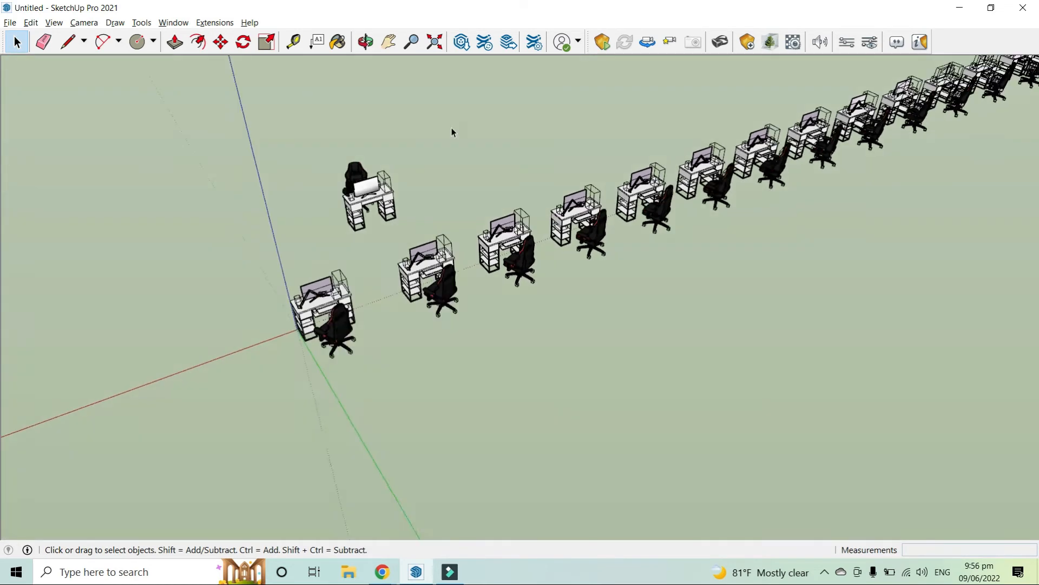
pyautogui.scroll(-2, 452, 133)
pyautogui.scroll(8, 503, 379)
# Draw a 6 m line starting from the baluster's base
pyautogui.moveTo(548, 273); pyautogui.dragTo(503, 385, button='middle')
pyautogui.scroll(-3, 441, 398)
pyautogui.press('l')
pyautogui.click(494, 397)
pyautogui.scroll(-3, 490, 399)
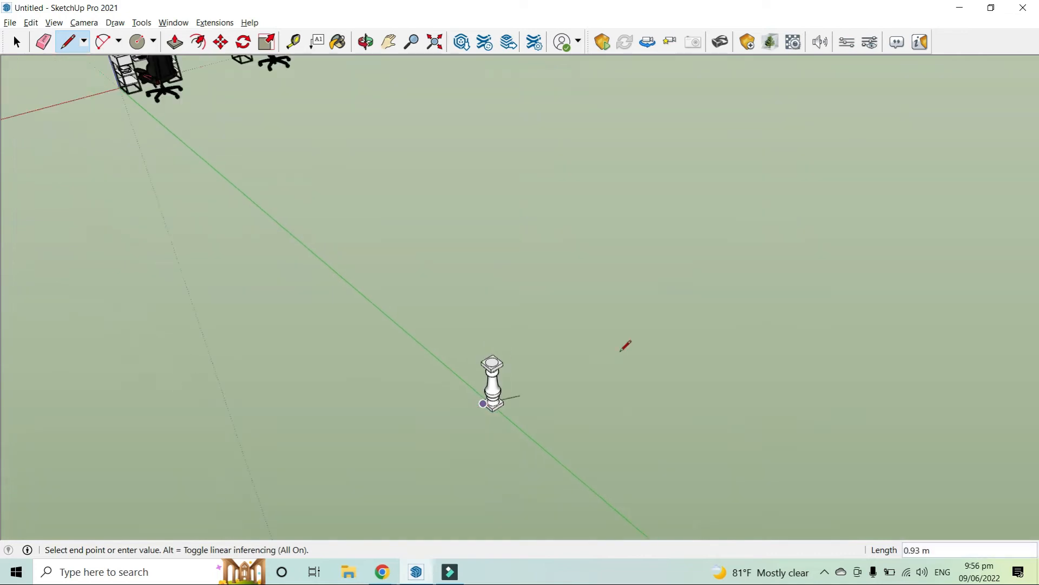
pyautogui.write('6')
pyautogui.press('Return')
# Try copying the baluster twice along the line, then undo both copies
pyautogui.press('space')
pyautogui.scroll(1, 596, 400)
pyautogui.moveTo(597, 401); pyautogui.dragTo(355, 471, button='middle')
pyautogui.scroll(2, 393, 428)
pyautogui.click(394, 427)
pyautogui.scroll(-3, 390, 433)
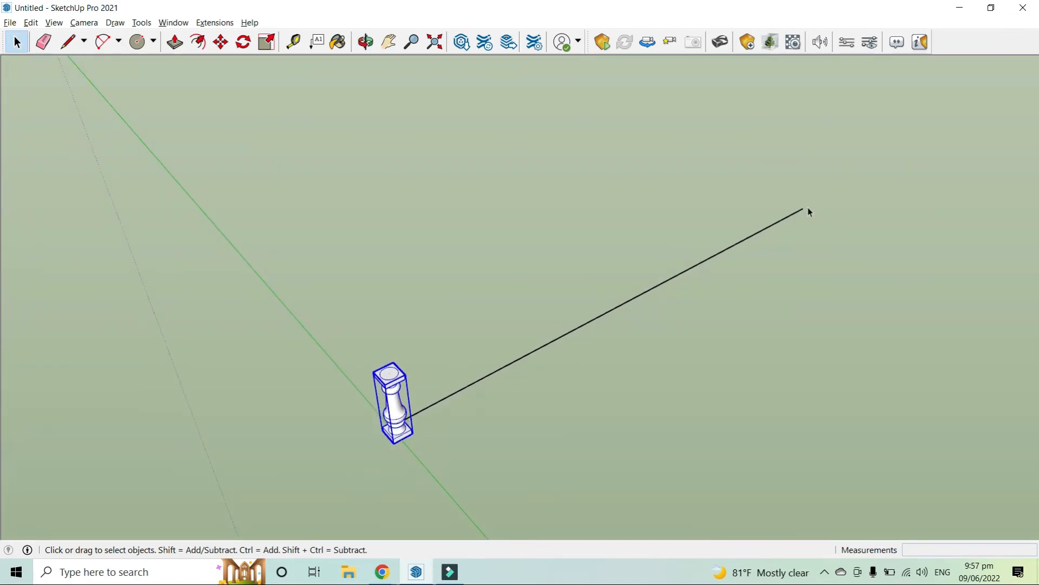
pyautogui.scroll(2, 379, 428)
pyautogui.moveTo(336, 440); pyautogui.dragTo(557, 406, button='middle')
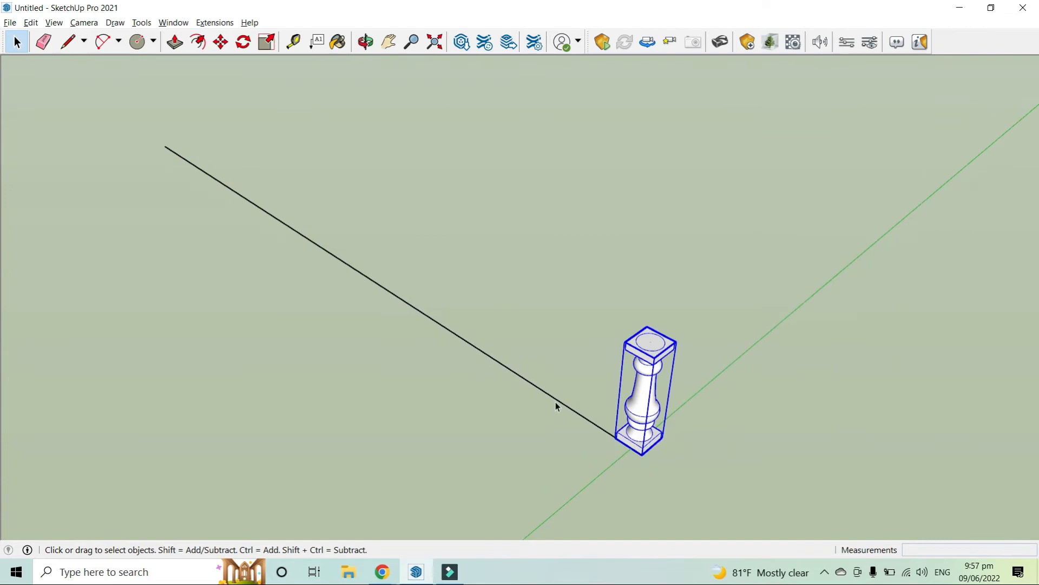
pyautogui.press('m')
pyautogui.click(617, 436)
pyautogui.press('ctrl')
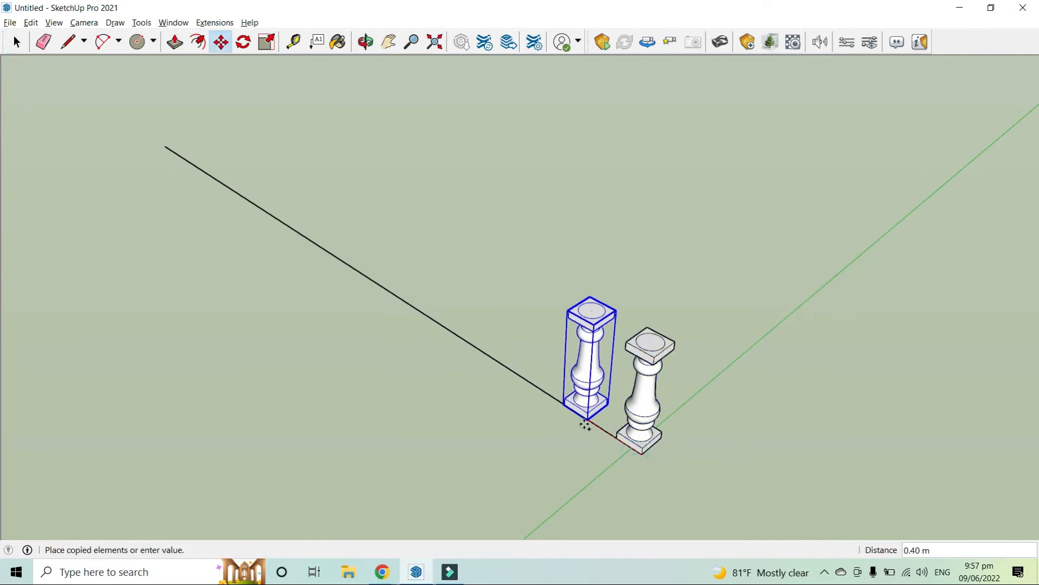
pyautogui.click(561, 405)
pyautogui.click(575, 411)
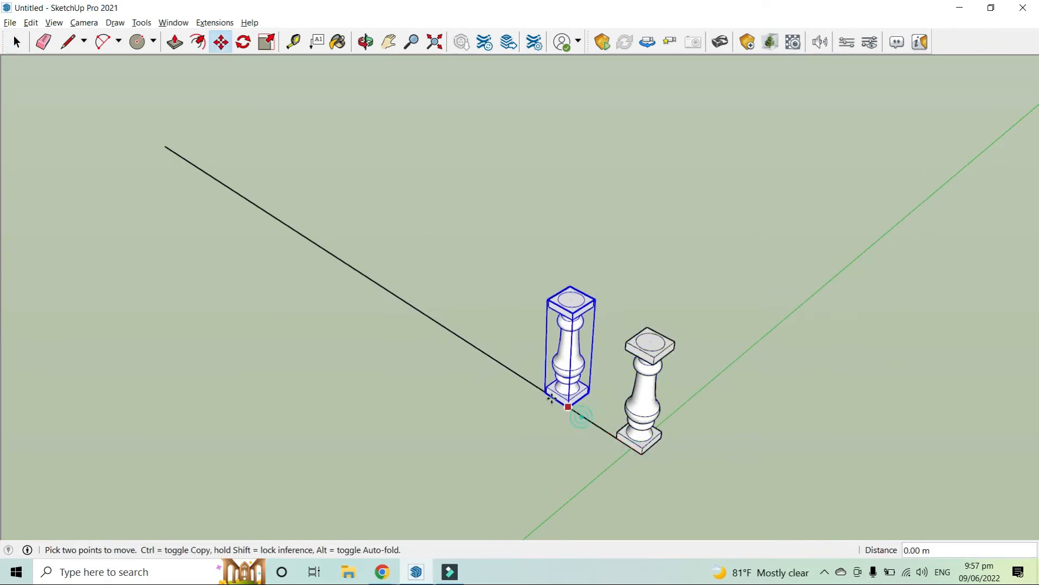
pyautogui.press('ctrl')
pyautogui.click(533, 388)
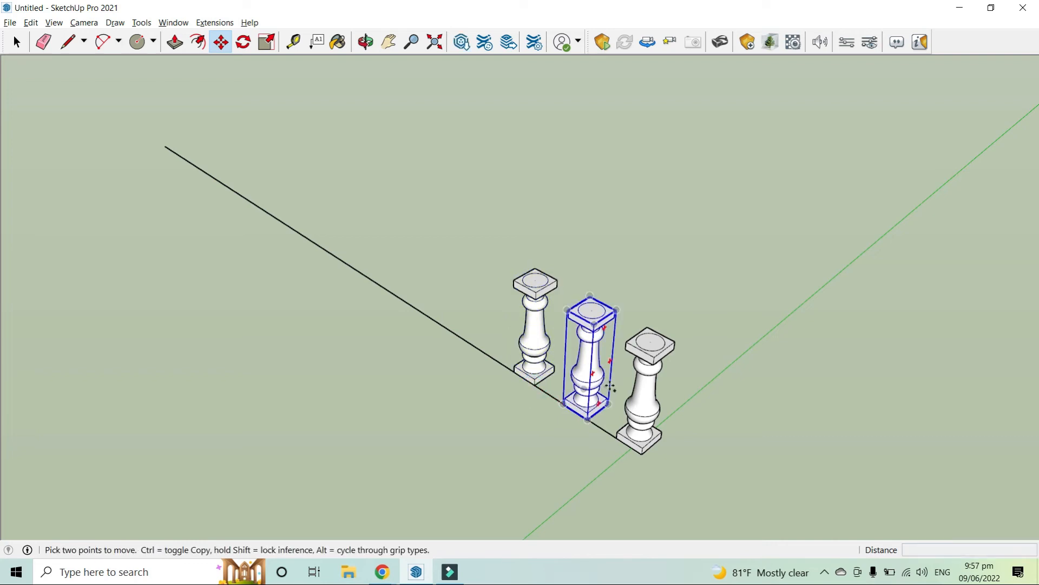
pyautogui.hotkey('ctrl', 'z')
pyautogui.hotkey('ctrl', 'z')
# Copy the baluster to the far end of the line and divide the span into 8 copies
pyautogui.press('space')
pyautogui.click(639, 428)
pyautogui.press('m')
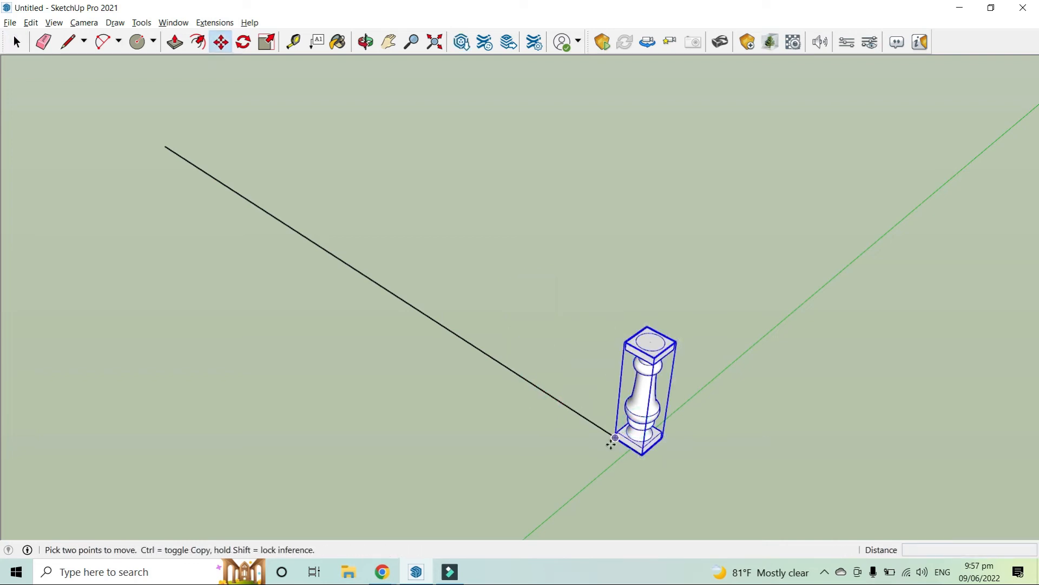
pyautogui.click(615, 439)
pyautogui.press('ctrl')
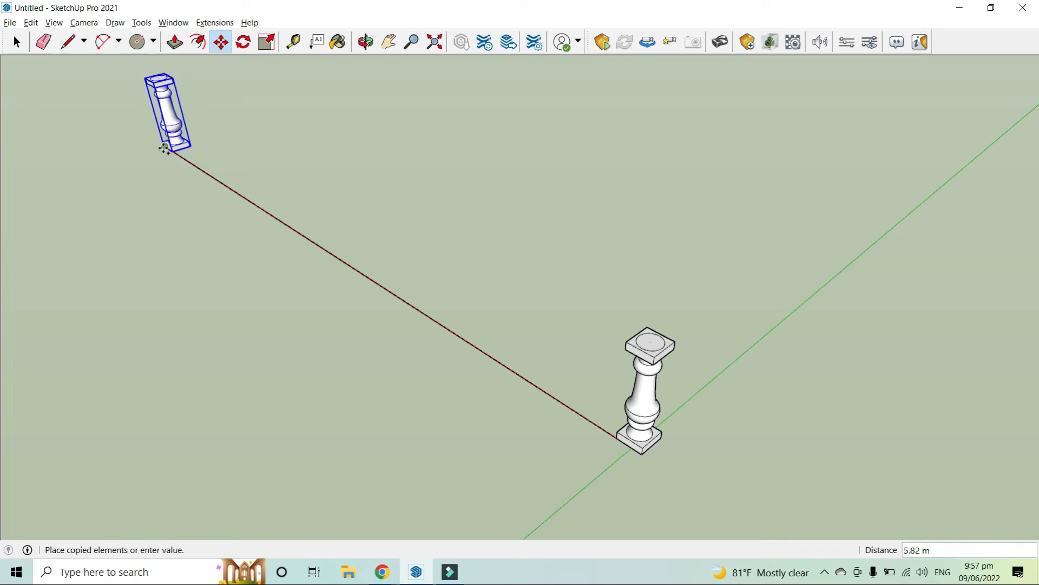
pyautogui.click(163, 148)
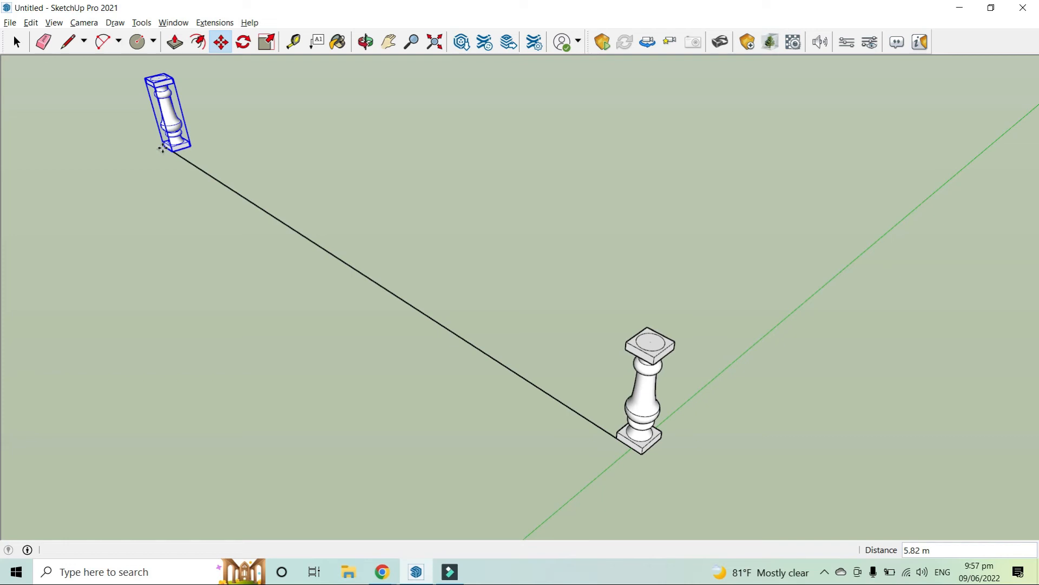
pyautogui.write('8')
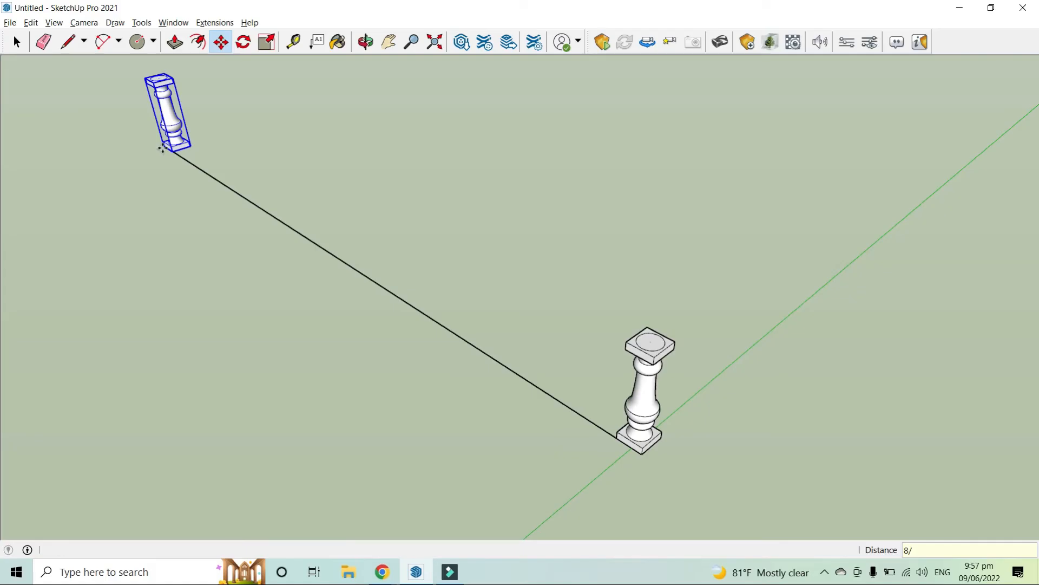
pyautogui.write('/')
pyautogui.press('Return')
# Orbit and zoom around to inspect the row of balusters along the line
pyautogui.moveTo(162, 148); pyautogui.dragTo(491, 185, button='middle')
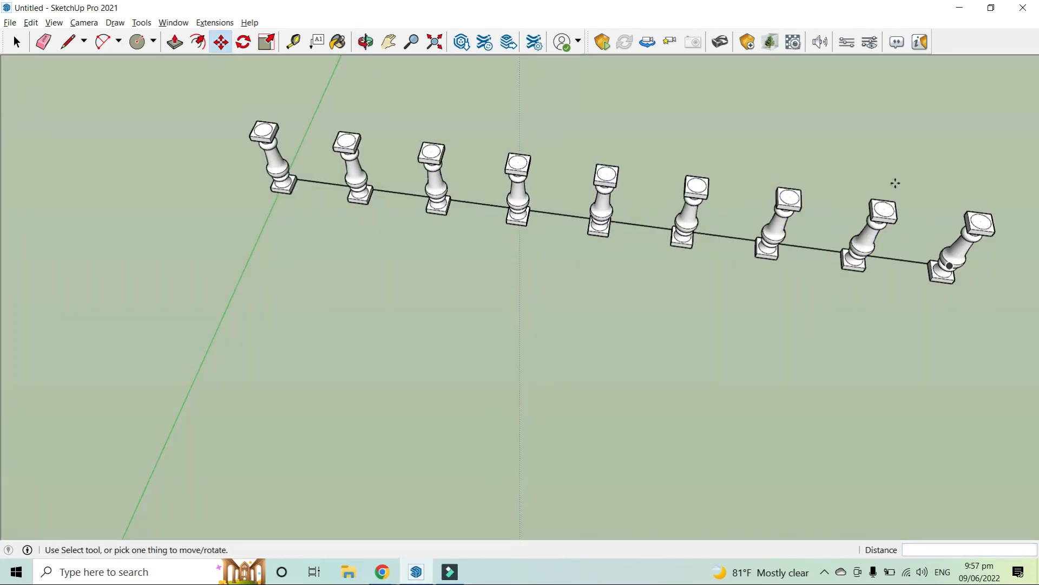
pyautogui.moveTo(361, 158); pyautogui.dragTo(123, 259, button='middle')
pyautogui.scroll(2, 234, 246)
pyautogui.press('space')
pyautogui.scroll(2, 234, 246)
pyautogui.click(229, 244)
pyautogui.click(264, 229)
pyautogui.moveTo(240, 325); pyautogui.dragTo(398, 254, button='middle')
pyautogui.scroll(-3, 546, 272)
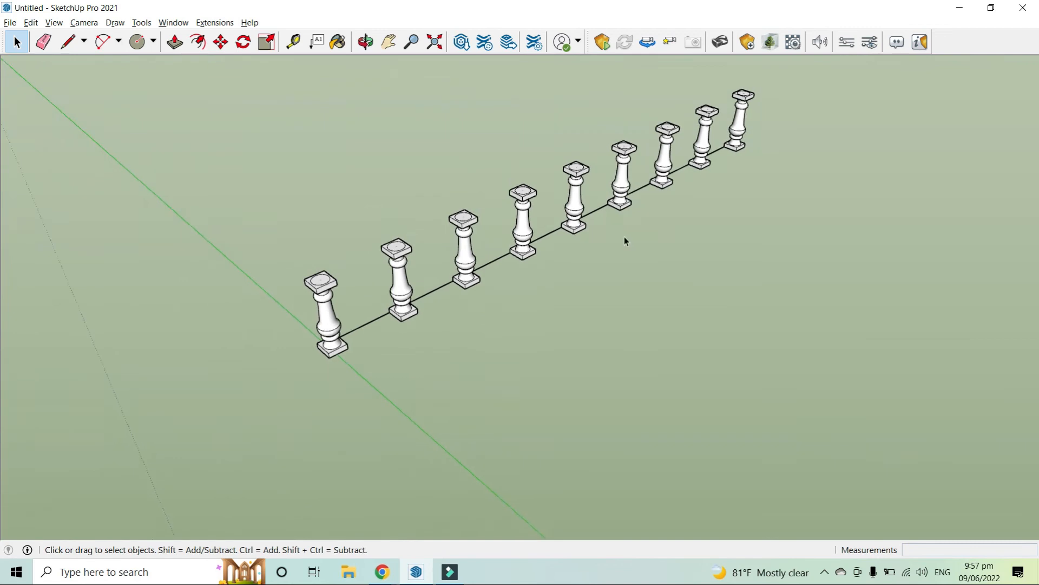
pyautogui.moveTo(546, 271); pyautogui.dragTo(617, 187, button='middle')
pyautogui.scroll(-2, 704, 189)
pyautogui.scroll(3, 590, 169)
pyautogui.scroll(1, 616, 199)
pyautogui.moveTo(496, 284); pyautogui.dragTo(661, 304, button='middle')
pyautogui.scroll(-2, 661, 303)
pyautogui.scroll(1, 575, 283)
pyautogui.scroll(-2, 628, 381)
pyautogui.scroll(-2, 628, 381)
pyautogui.moveTo(628, 381); pyautogui.dragTo(645, 325, button='middle')
pyautogui.scroll(3, 650, 328)
pyautogui.scroll(-2, 650, 329)
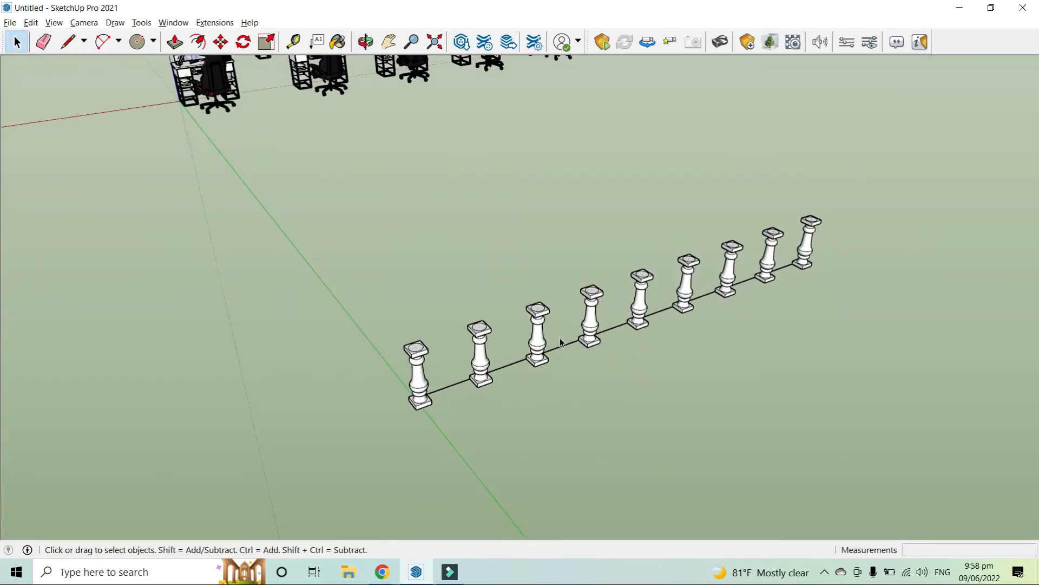